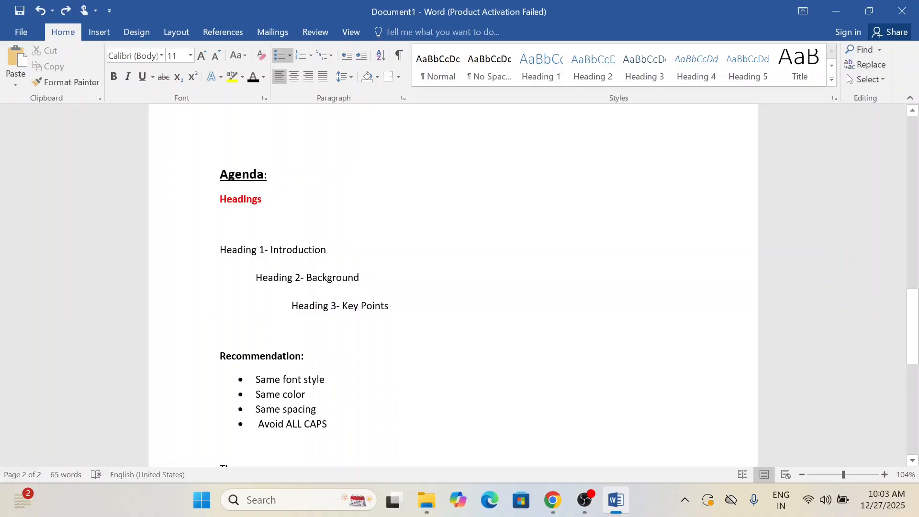
Apply the Heading 1 style to the "Heading 1- Introduction" line.
{"action": "left_click_drag", "start_coordinate": [331, 254], "coordinate": [219, 255]}
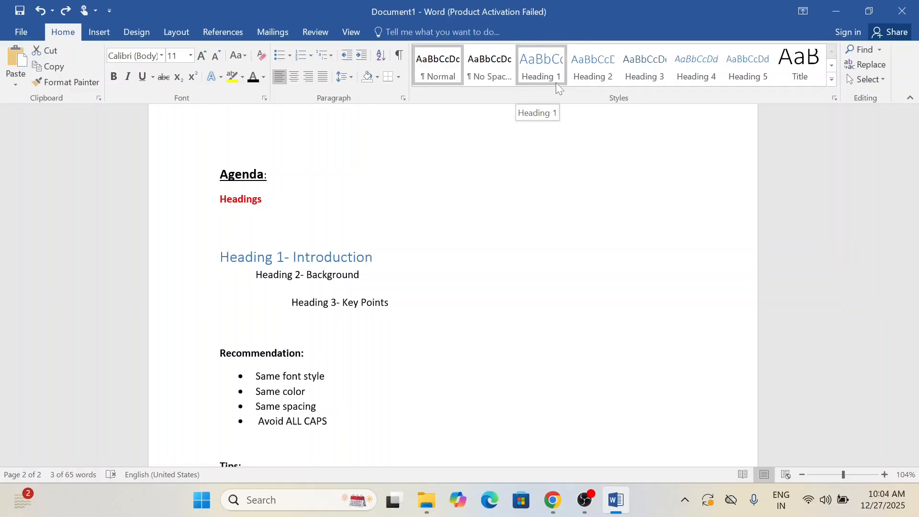
{"action": "left_click", "coordinate": [832, 80]}
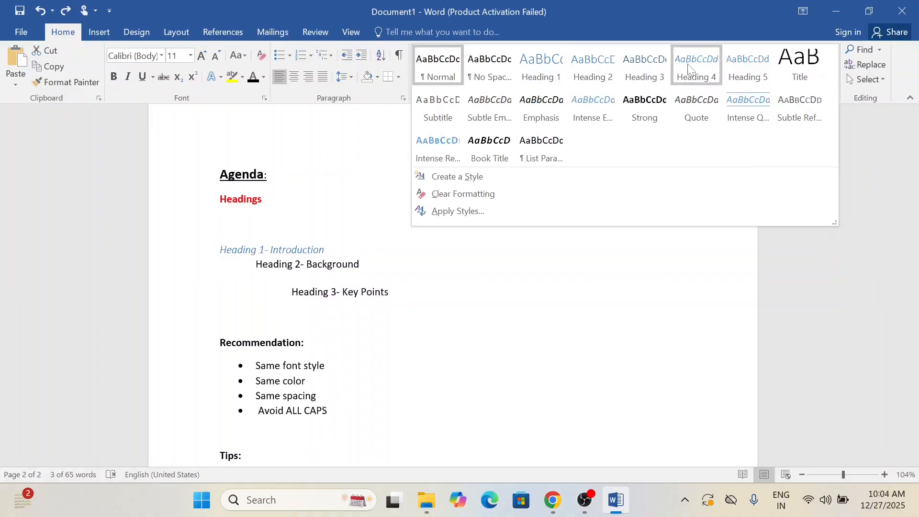
{"action": "left_click", "coordinate": [539, 81]}
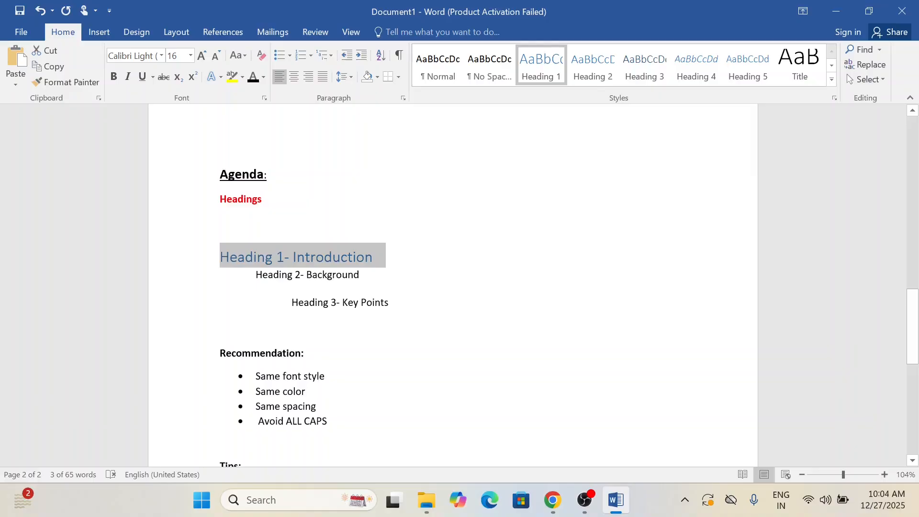
Apply the Heading 2 style to the "Heading 2- Background" line.
{"action": "left_click_drag", "start_coordinate": [357, 276], "coordinate": [270, 275]}
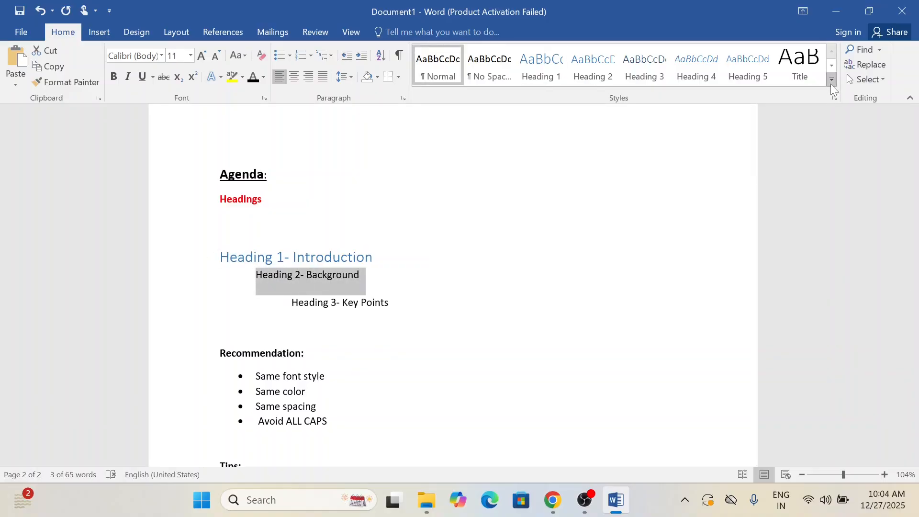
{"action": "left_click", "coordinate": [831, 83]}
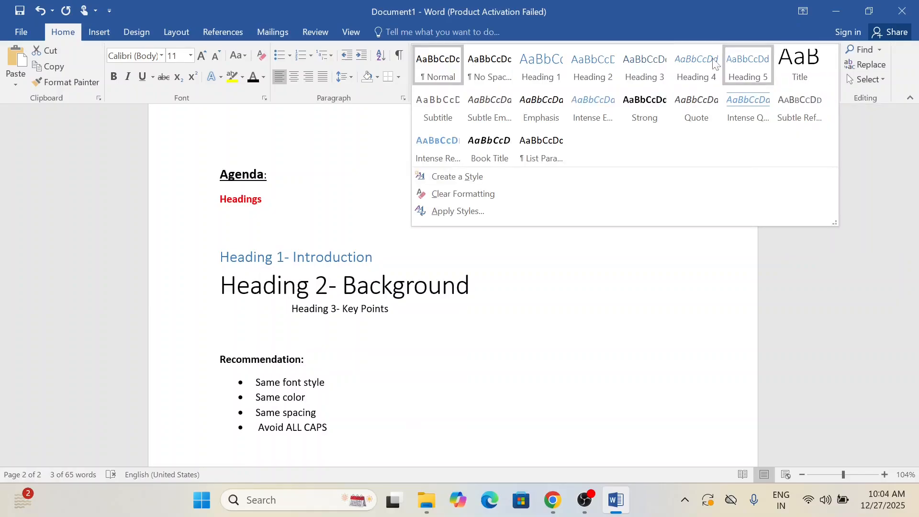
{"action": "left_click", "coordinate": [595, 85]}
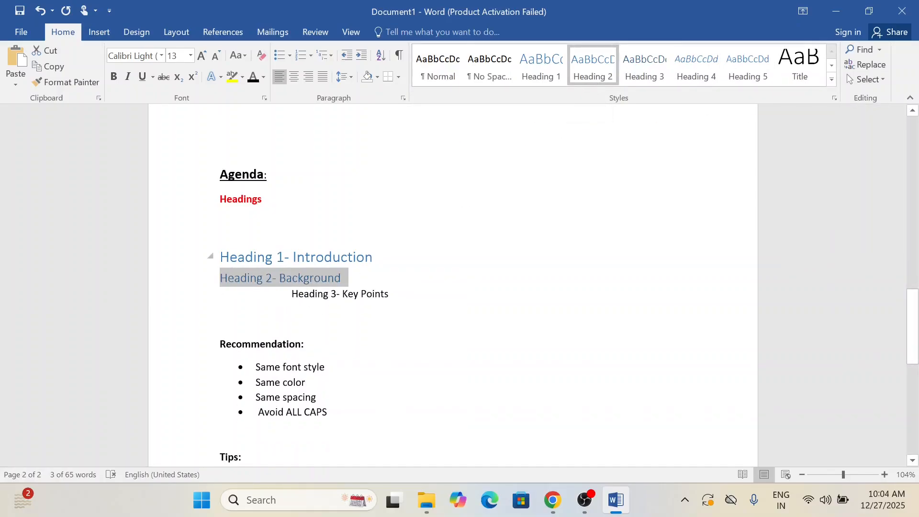
Apply the Heading 3 style to the "Heading 3- Key Points" line.
{"action": "left_click_drag", "start_coordinate": [394, 294], "coordinate": [291, 294]}
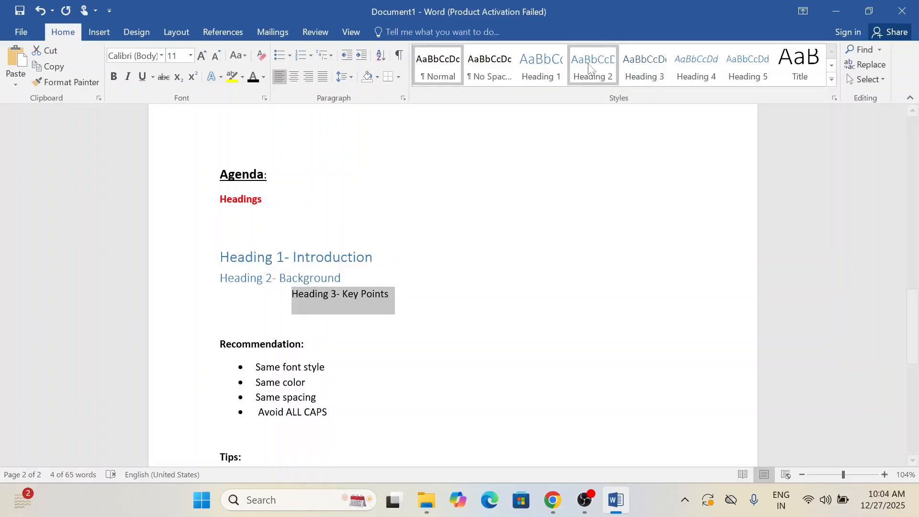
{"action": "left_click", "coordinate": [655, 76]}
{"action": "left_click", "coordinate": [410, 330]}
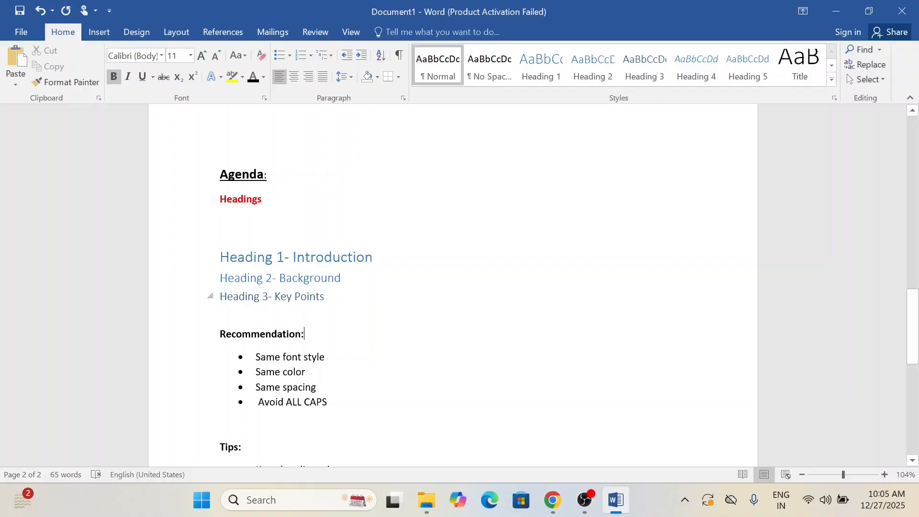
Add blank lines above the Recommendation section and enter the heading hierarchy "H1>H2>H3>......." there.
{"action": "key", "text": "Return"}
{"action": "key", "text": "Return"}
{"action": "key", "text": "Return"}
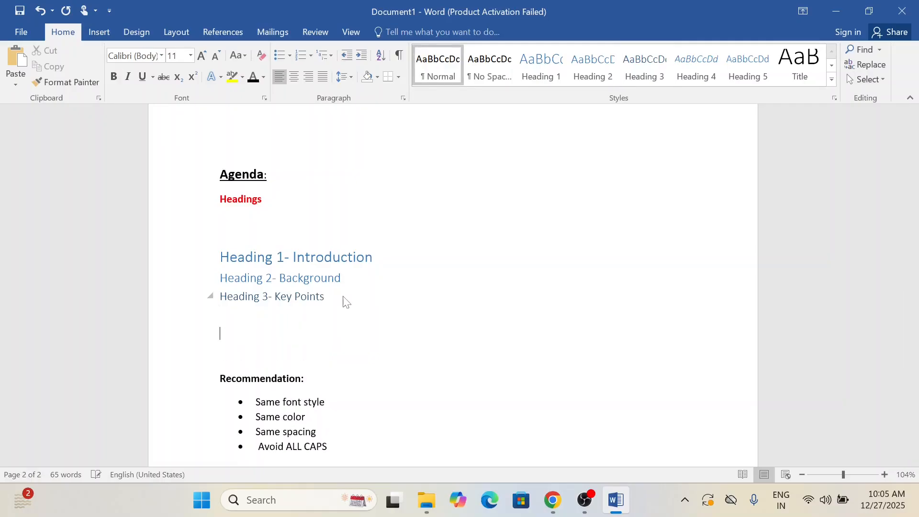
{"action": "type", "text": "H1"}
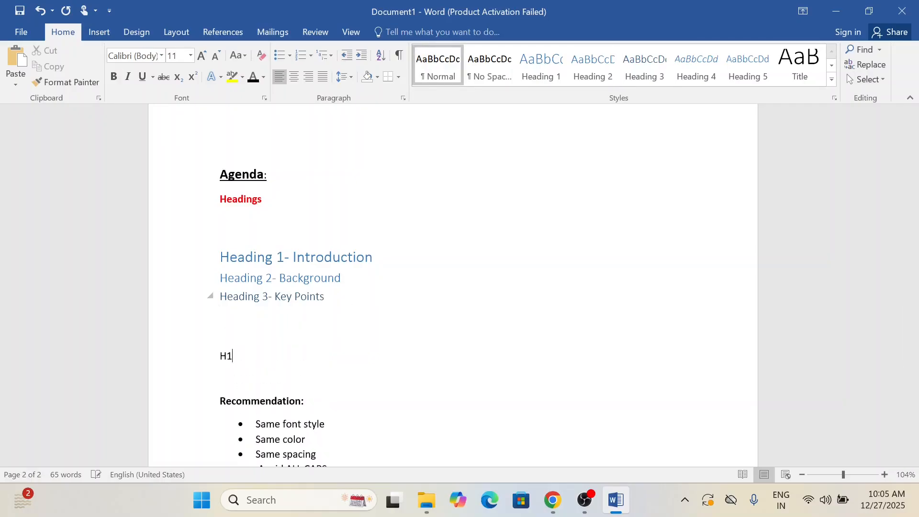
{"action": "type", "text": ">H2>H3>......."}
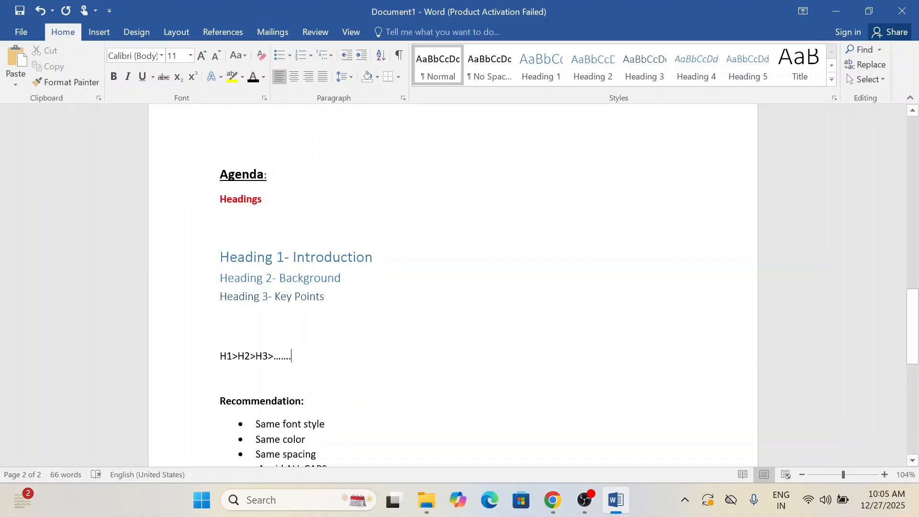
Review the Recommendation bullets on font style, color, spacing and all caps, and glance over the Tips list.
{"action": "scroll", "coordinate": [453, 285], "scroll_direction": "up", "scroll_amount": 1}
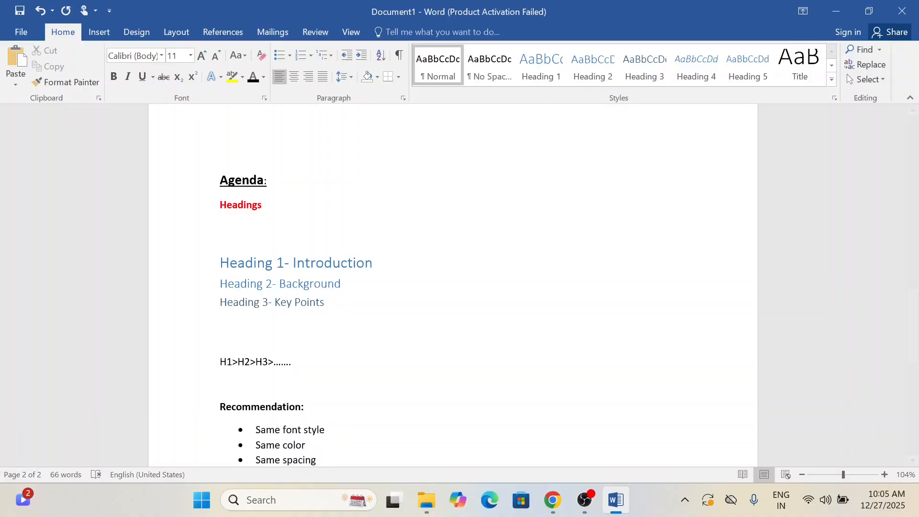
{"action": "scroll", "coordinate": [453, 285], "scroll_direction": "down", "scroll_amount": 2}
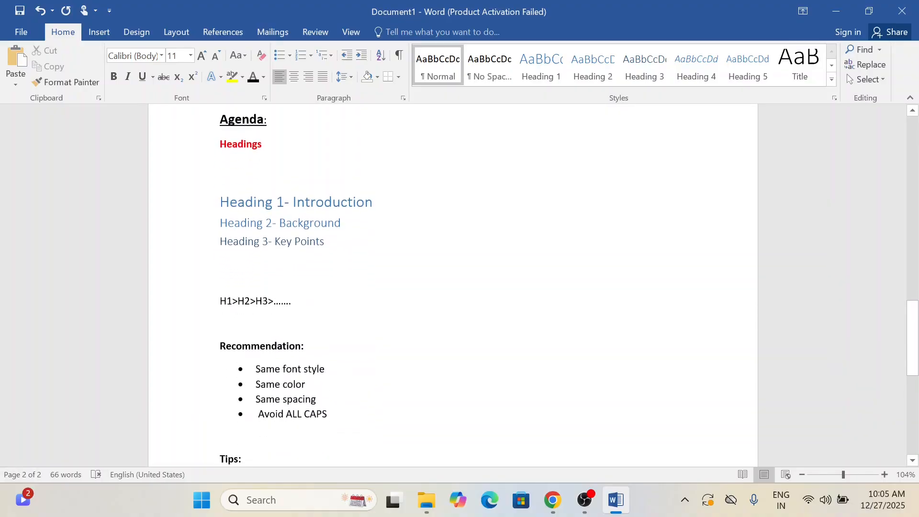
{"action": "scroll", "coordinate": [453, 285], "scroll_direction": "down", "scroll_amount": 1}
{"action": "scroll", "coordinate": [453, 285], "scroll_direction": "down", "scroll_amount": 3}
{"action": "scroll", "coordinate": [453, 285], "scroll_direction": "up", "scroll_amount": 1}
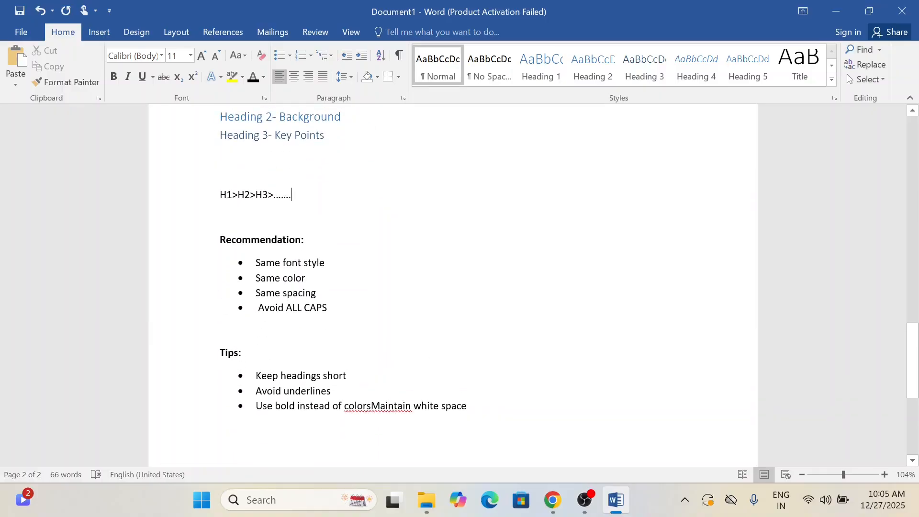
{"action": "scroll", "coordinate": [453, 285], "scroll_direction": "up", "scroll_amount": 1}
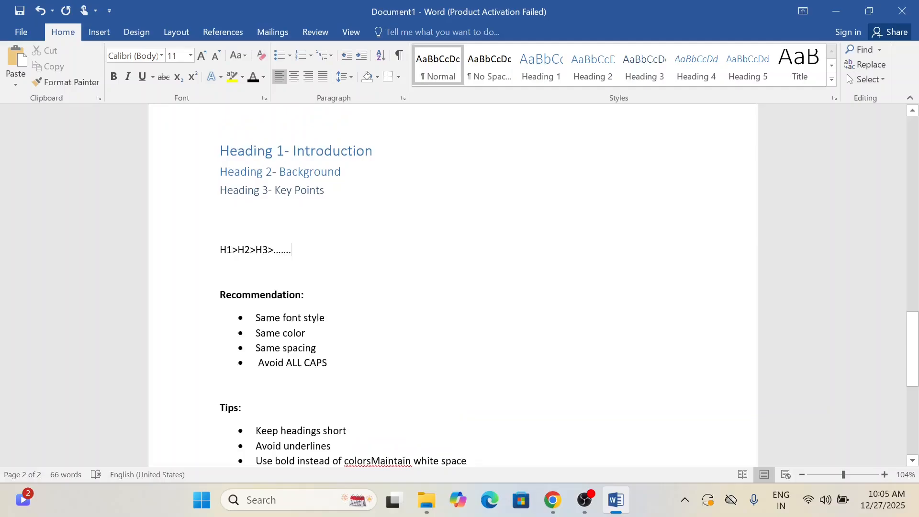
{"action": "left_click_drag", "start_coordinate": [326, 323], "coordinate": [259, 325]}
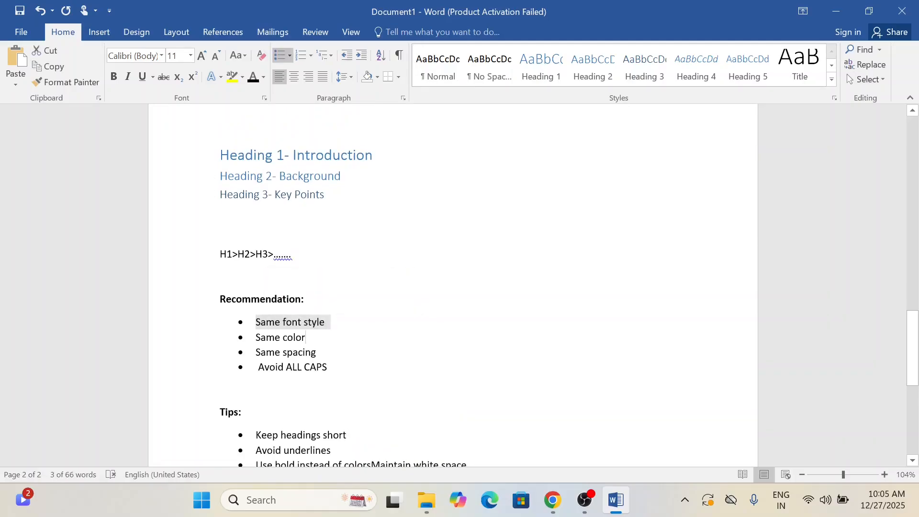
{"action": "left_click_drag", "start_coordinate": [310, 338], "coordinate": [253, 340]}
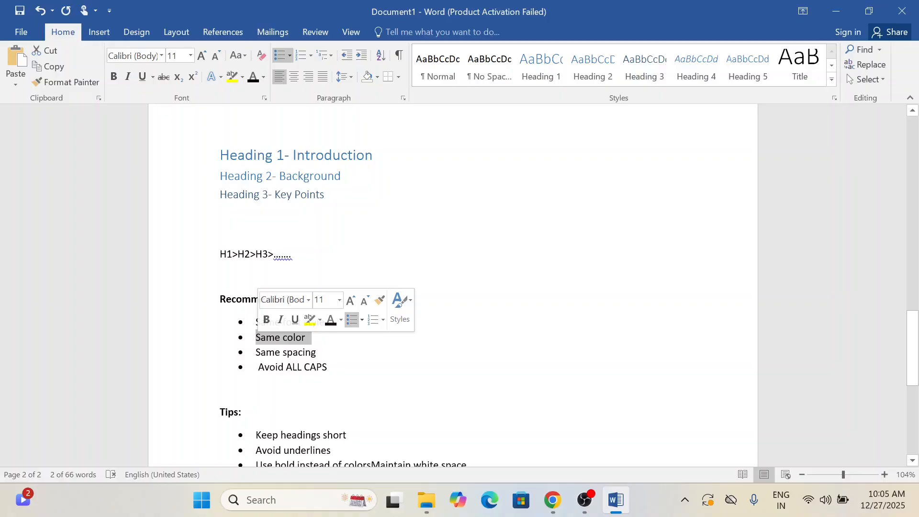
{"action": "left_click_drag", "start_coordinate": [317, 353], "coordinate": [255, 354]}
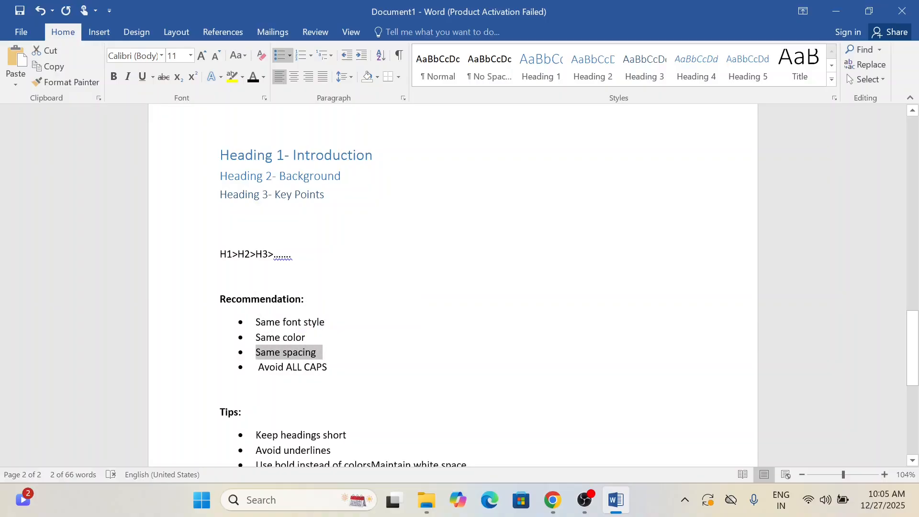
{"action": "left_click", "coordinate": [292, 368]}
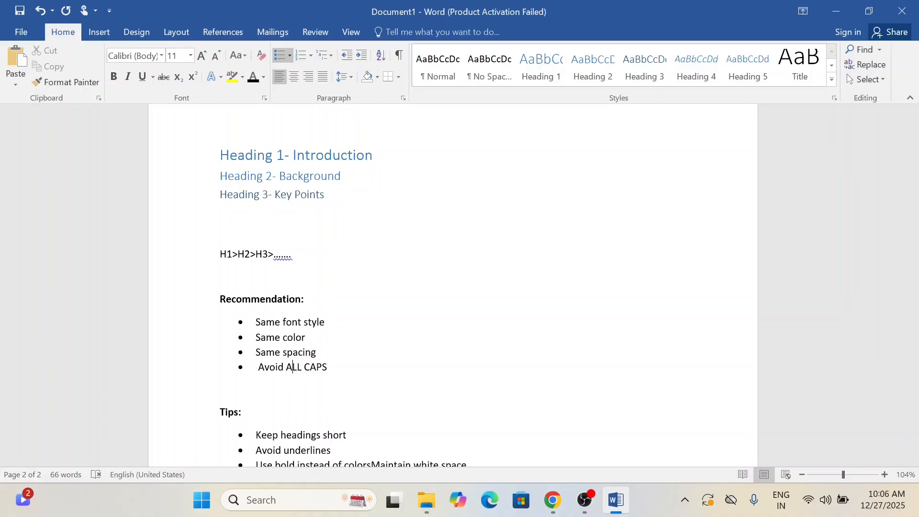
Split "Maintain white space" off the "Use bold instead of colors" tip into its own bullet.
{"action": "scroll", "coordinate": [343, 263], "scroll_direction": "down", "scroll_amount": 2}
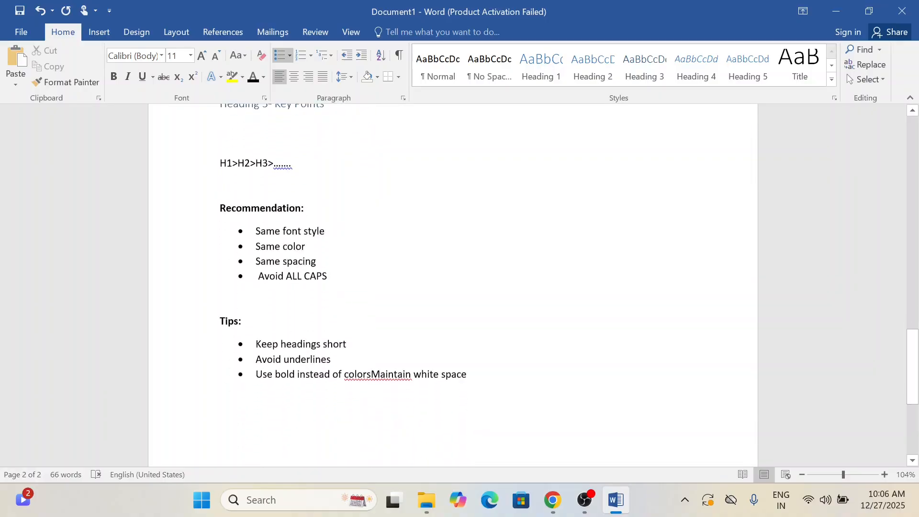
{"action": "scroll", "coordinate": [293, 250], "scroll_direction": "down", "scroll_amount": 1}
{"action": "left_click_drag", "start_coordinate": [238, 297], "coordinate": [220, 297]}
{"action": "left_click", "coordinate": [242, 297]}
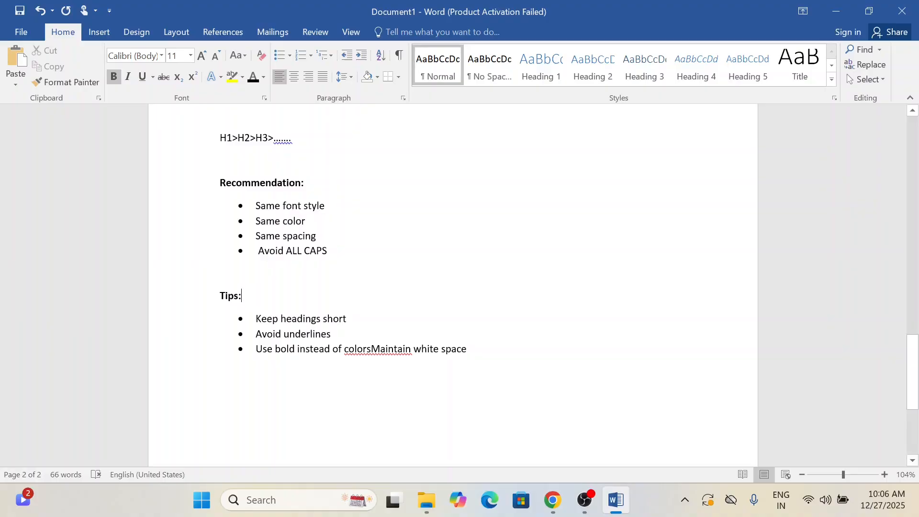
{"action": "key", "text": "Return"}
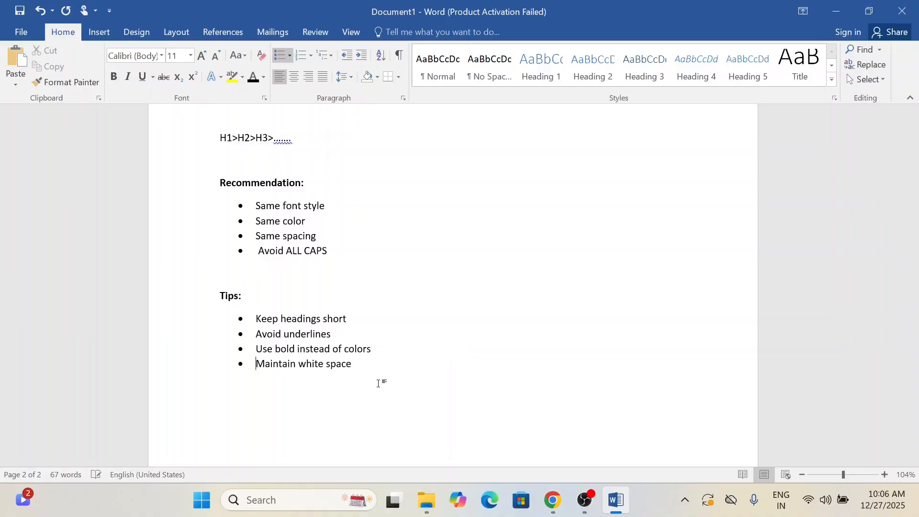
{"action": "scroll", "coordinate": [374, 383], "scroll_direction": "up", "scroll_amount": 4}
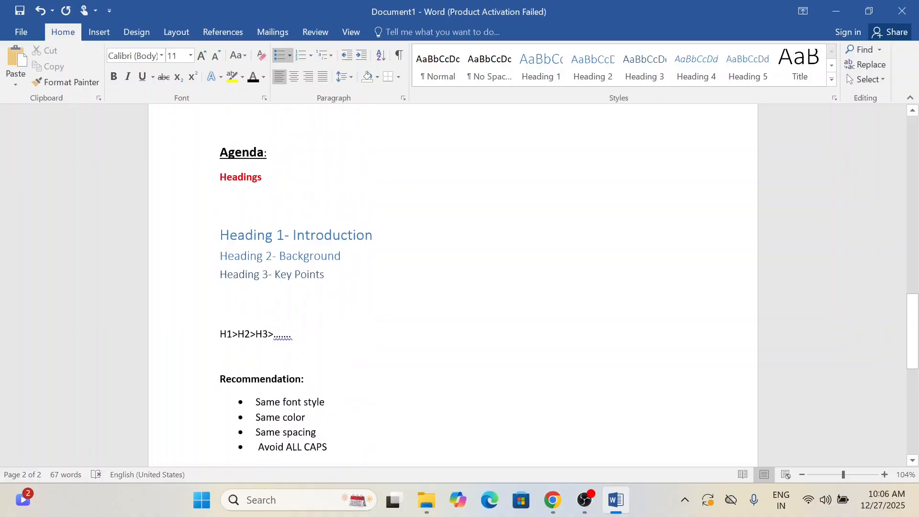
{"action": "scroll", "coordinate": [374, 383], "scroll_direction": "down", "scroll_amount": 6}
{"action": "scroll", "coordinate": [374, 384], "scroll_direction": "up", "scroll_amount": 3}
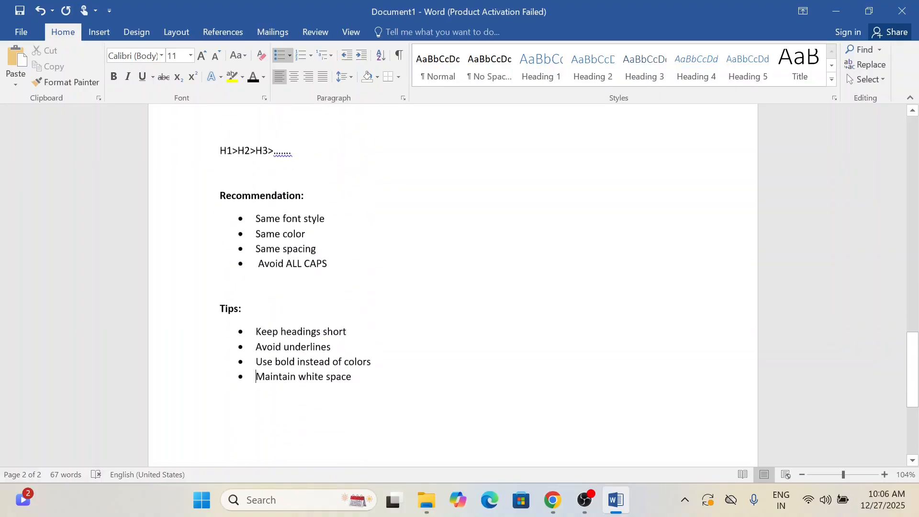
{"action": "scroll", "coordinate": [453, 285], "scroll_direction": "up", "scroll_amount": 2}
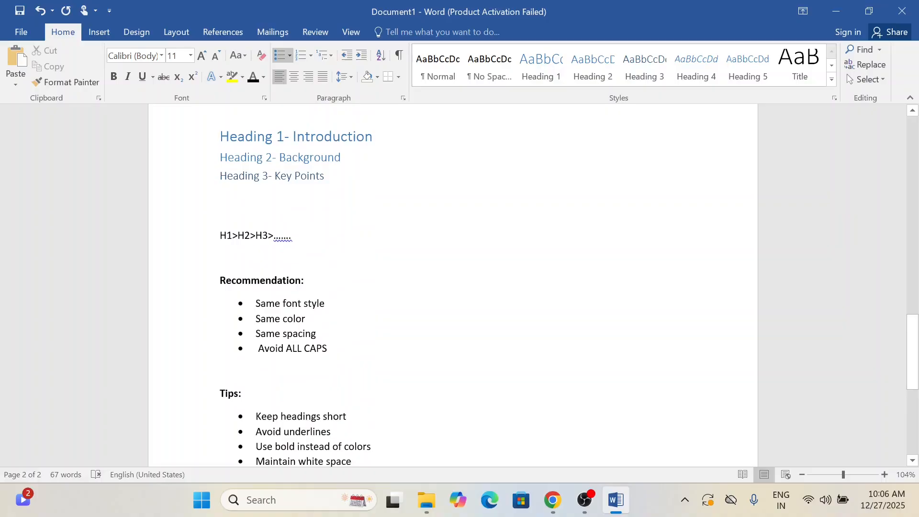
{"action": "scroll", "coordinate": [453, 285], "scroll_direction": "up", "scroll_amount": 3}
{"action": "scroll", "coordinate": [453, 285], "scroll_direction": "down", "scroll_amount": 4}
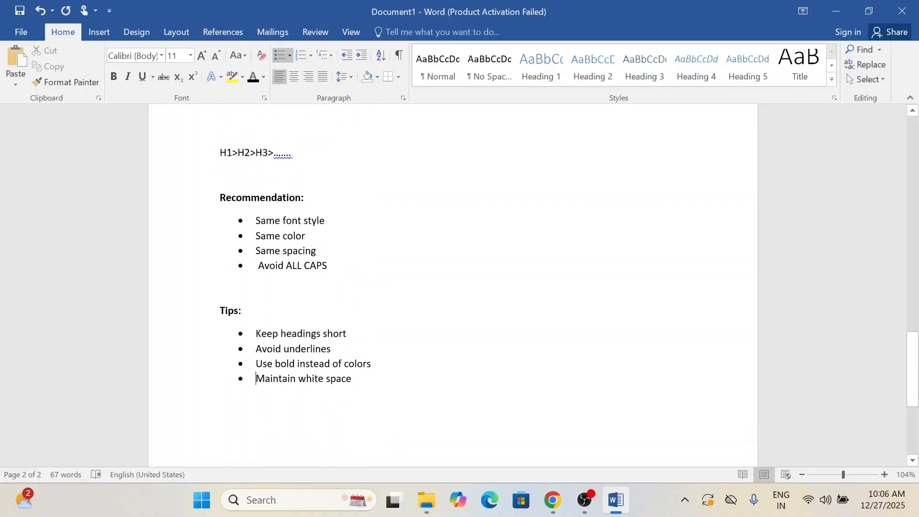
{"action": "scroll", "coordinate": [453, 285], "scroll_direction": "up", "scroll_amount": 3}
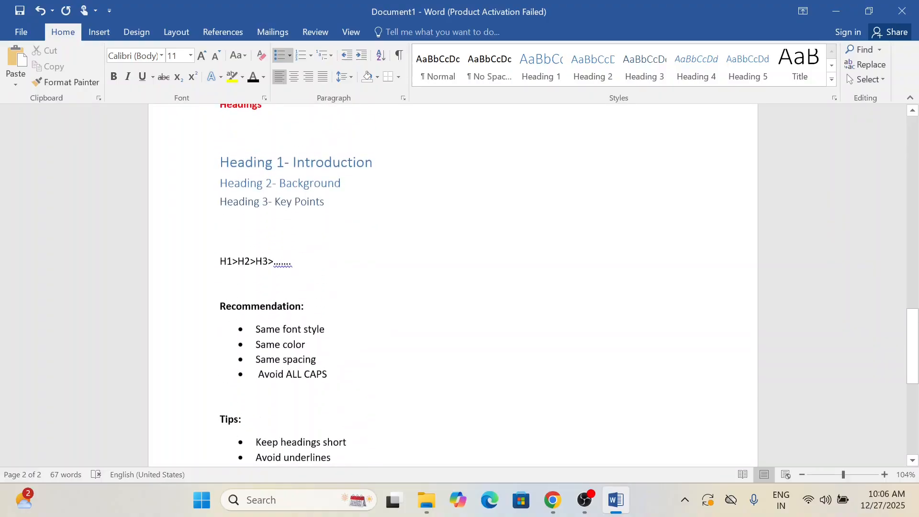